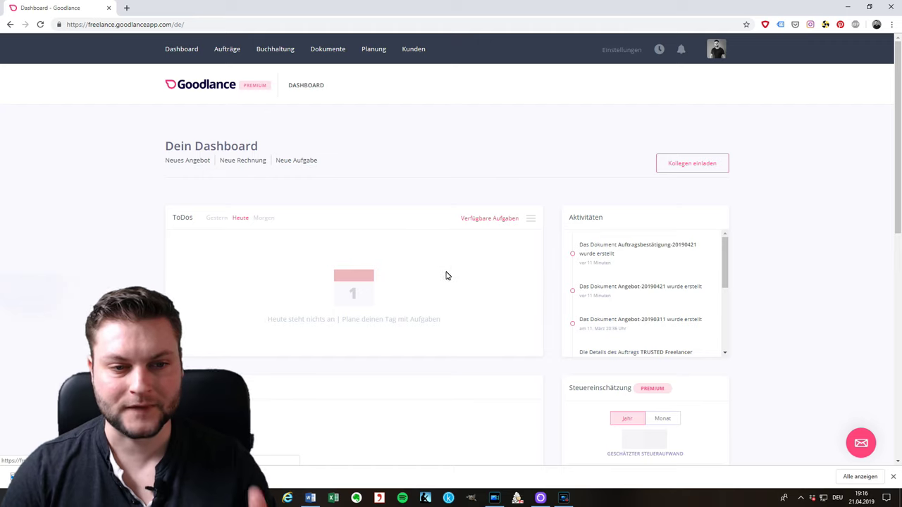
- Look through the dashboard's widgets and compare the tax estimate's monthly and yearly views
{"action": "scroll", "coordinate": [445, 275], "scroll_direction": "down", "scroll_amount": 2}
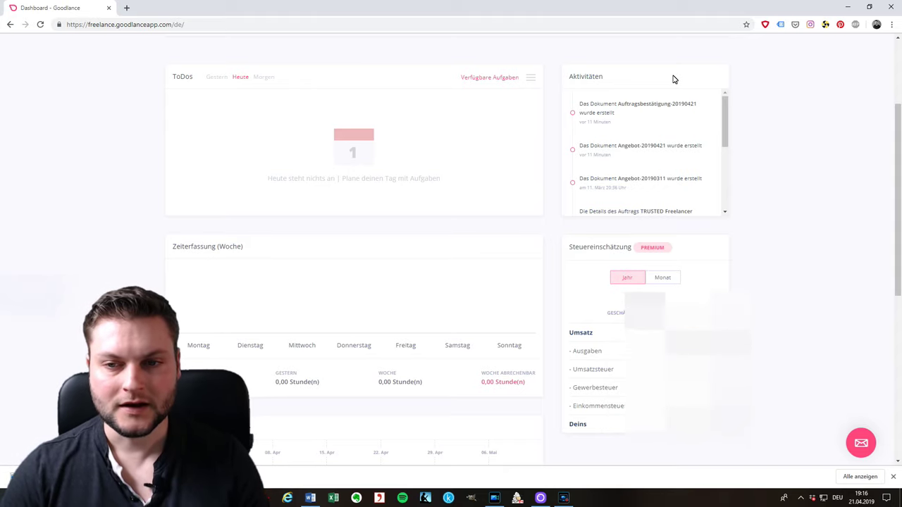
{"action": "scroll", "coordinate": [653, 191], "scroll_direction": "down", "scroll_amount": 1}
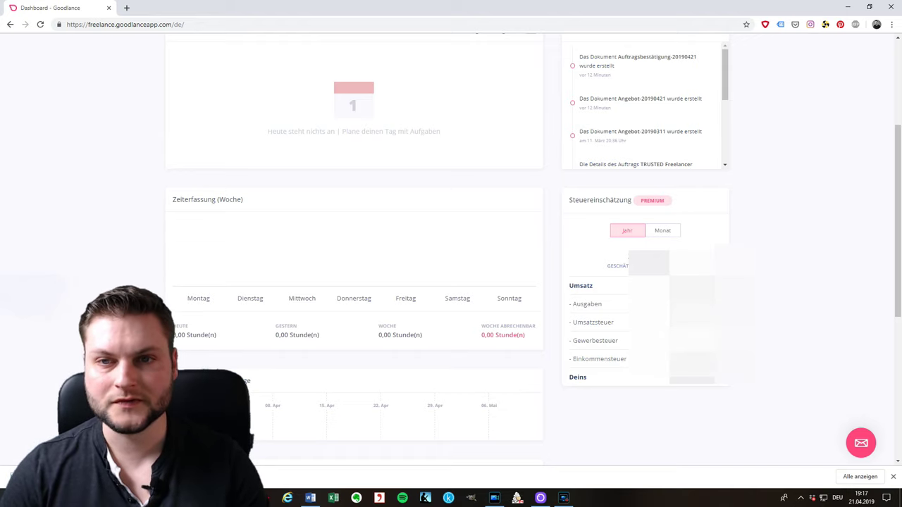
{"action": "left_click", "coordinate": [669, 231]}
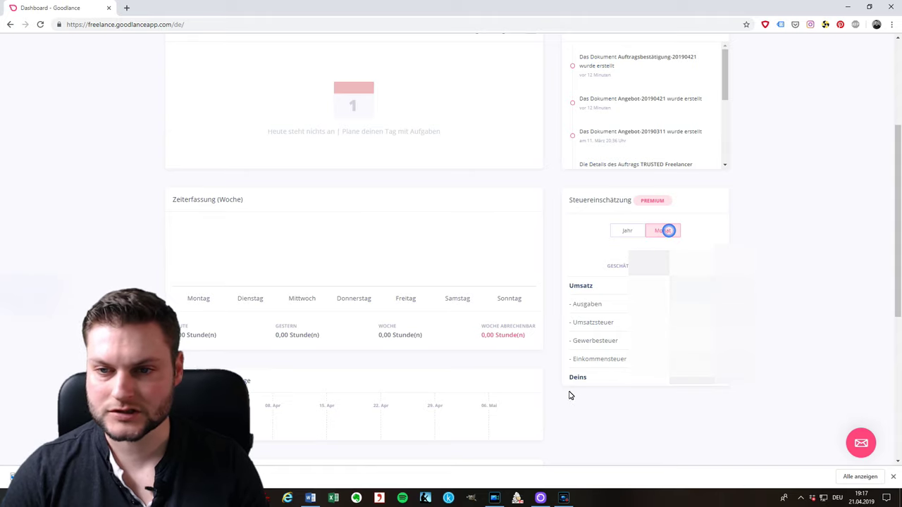
{"action": "left_click", "coordinate": [628, 234]}
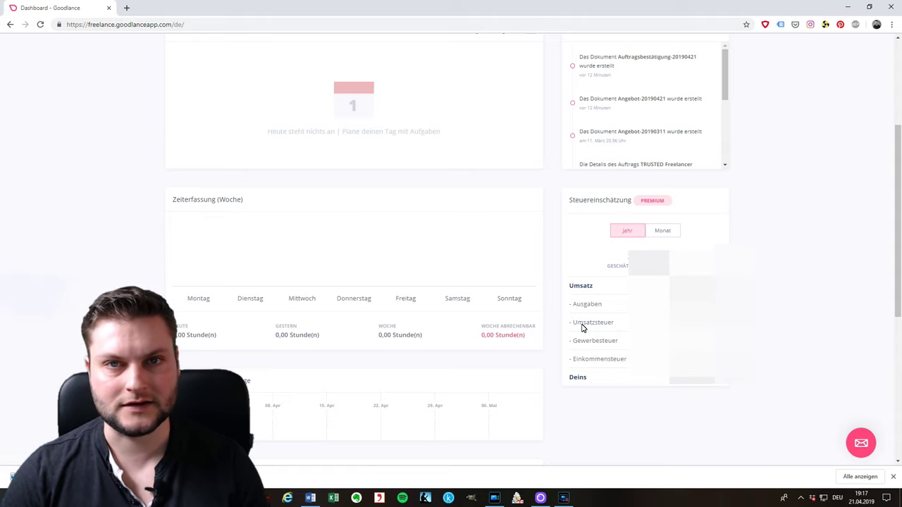
{"action": "scroll", "coordinate": [582, 328], "scroll_direction": "down", "scroll_amount": 4}
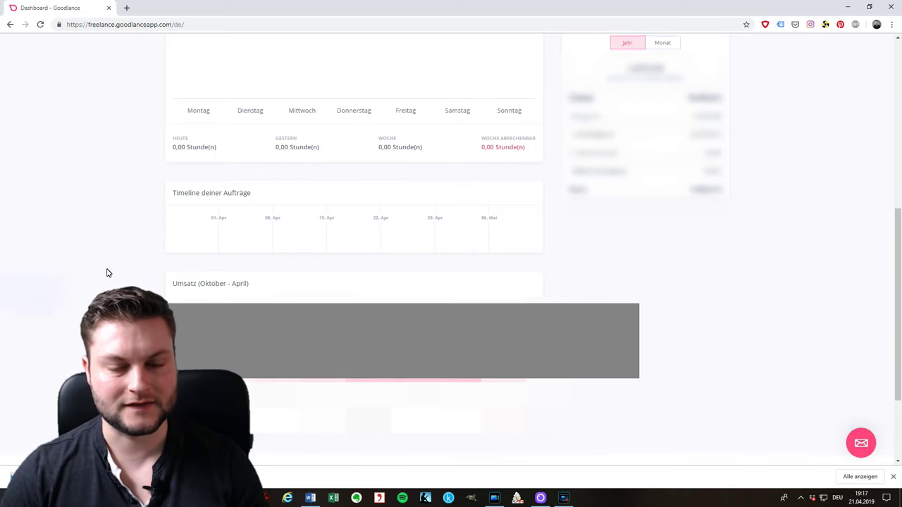
- Open a blank new order form from Aufträge and examine its title, client, colour, status, billing method and date fields
{"action": "scroll", "coordinate": [107, 273], "scroll_direction": "up", "scroll_amount": 10}
{"action": "left_click", "coordinate": [226, 49]}
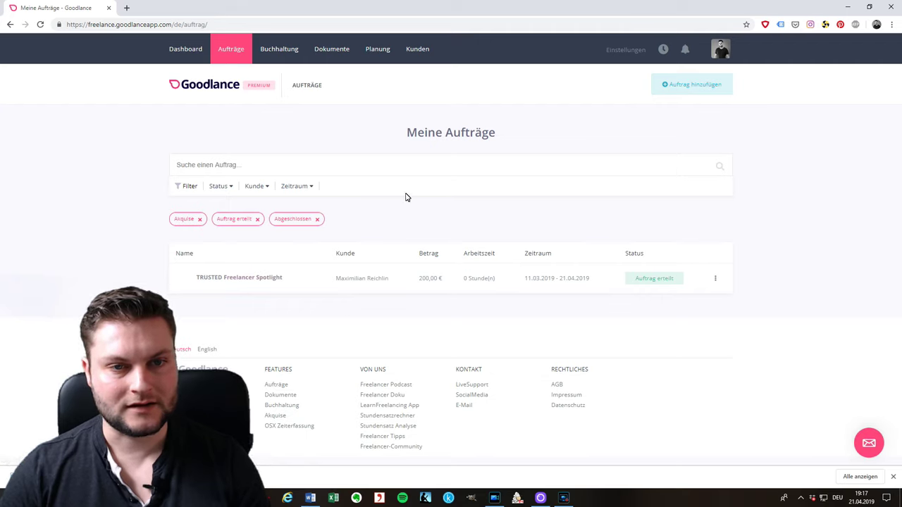
{"action": "left_click", "coordinate": [698, 90]}
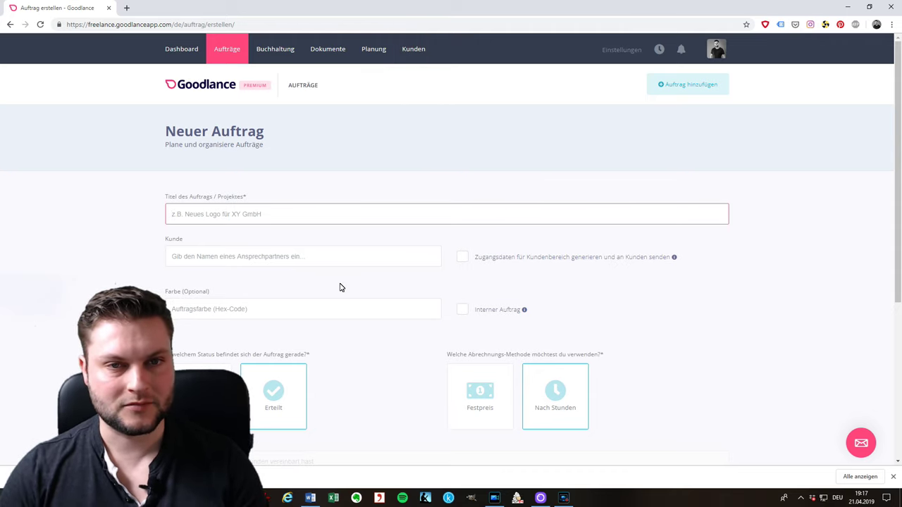
{"action": "left_click", "coordinate": [247, 260]}
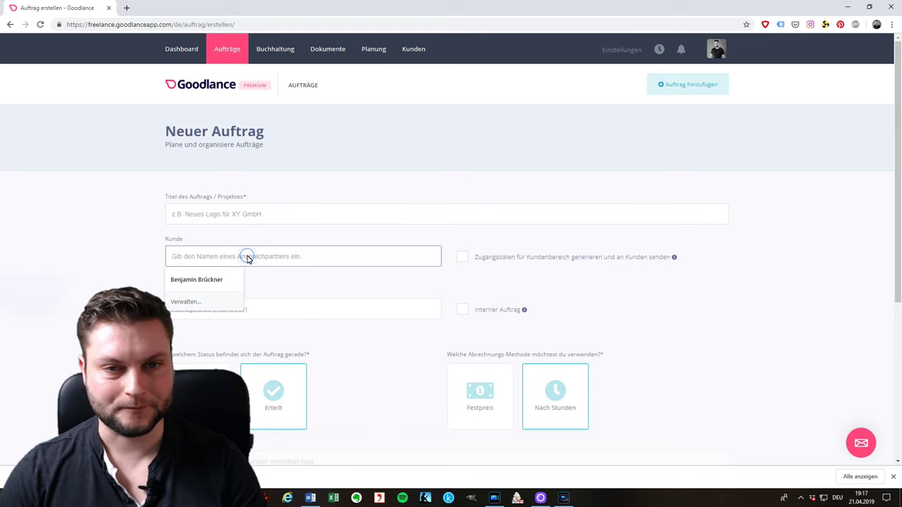
{"action": "left_click", "coordinate": [90, 244]}
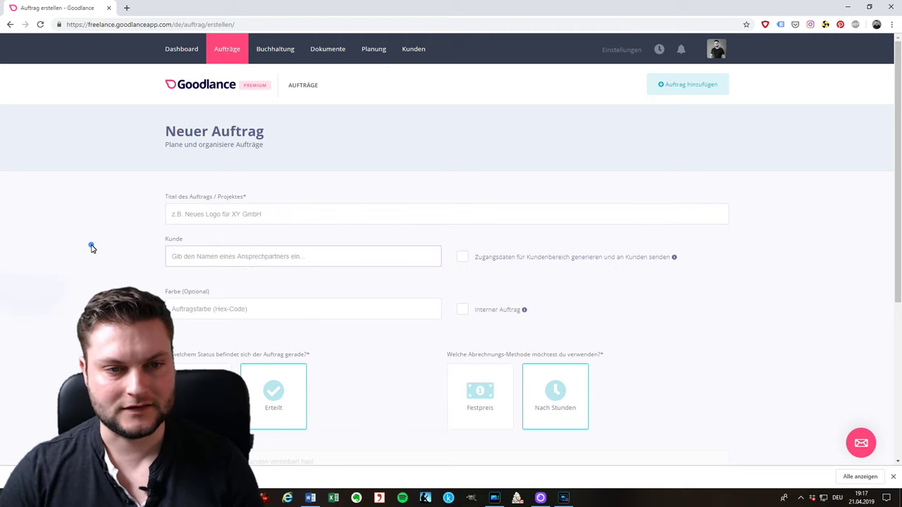
{"action": "left_click", "coordinate": [270, 221]}
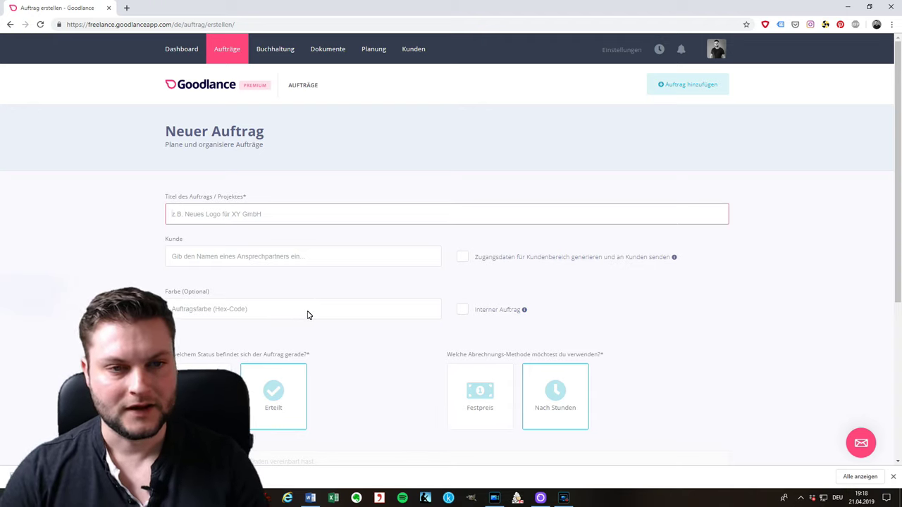
{"action": "scroll", "coordinate": [307, 315], "scroll_direction": "down", "scroll_amount": 2}
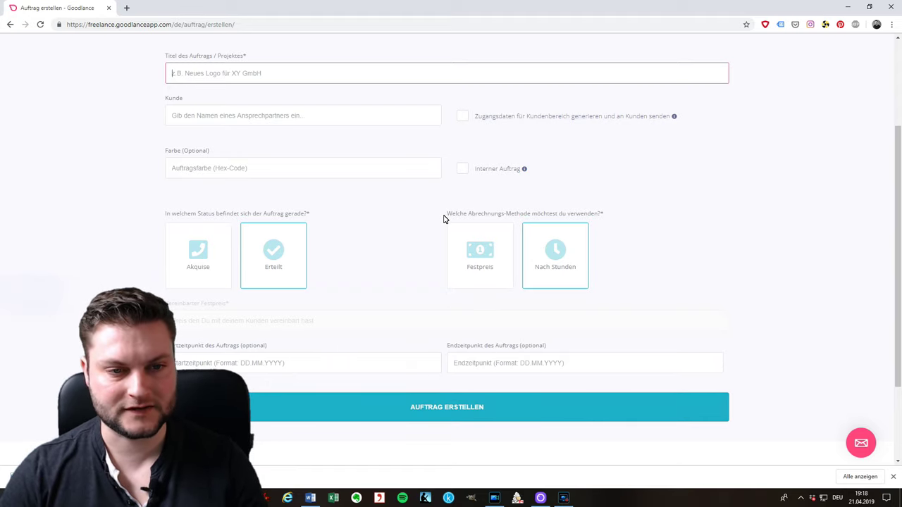
{"action": "scroll", "coordinate": [443, 217], "scroll_direction": "down", "scroll_amount": 1}
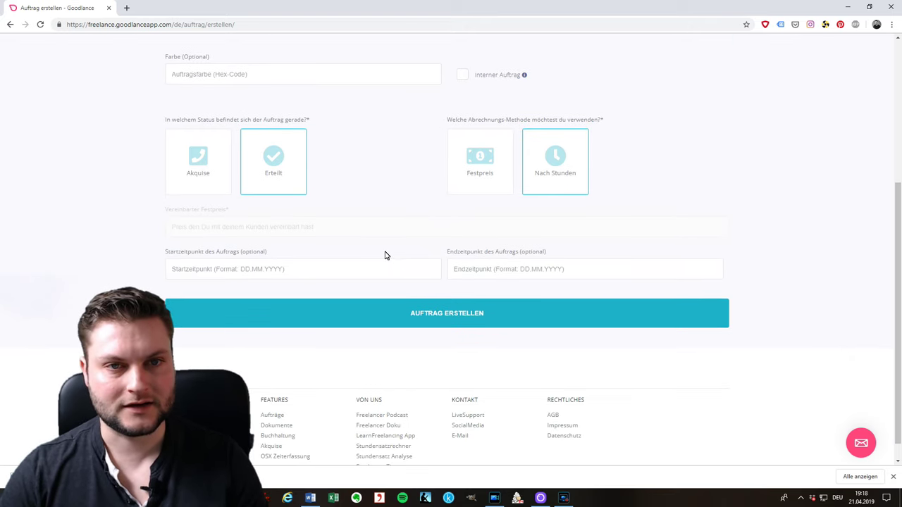
{"action": "scroll", "coordinate": [384, 258], "scroll_direction": "up", "scroll_amount": 2}
{"action": "scroll", "coordinate": [384, 259], "scroll_direction": "up", "scroll_amount": 1}
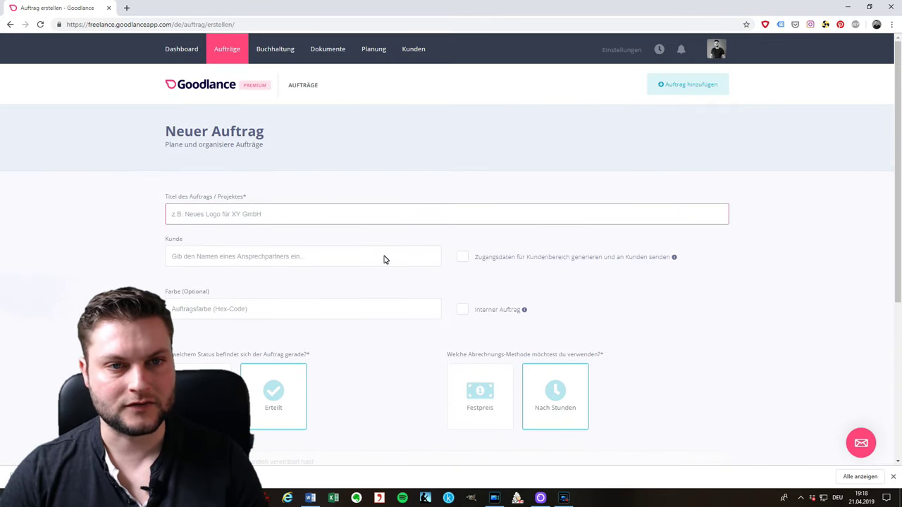
- Open the existing TRUSTED Freelancer Spotlight order and look over its conversation feed and planning page
{"action": "left_click", "coordinate": [236, 53]}
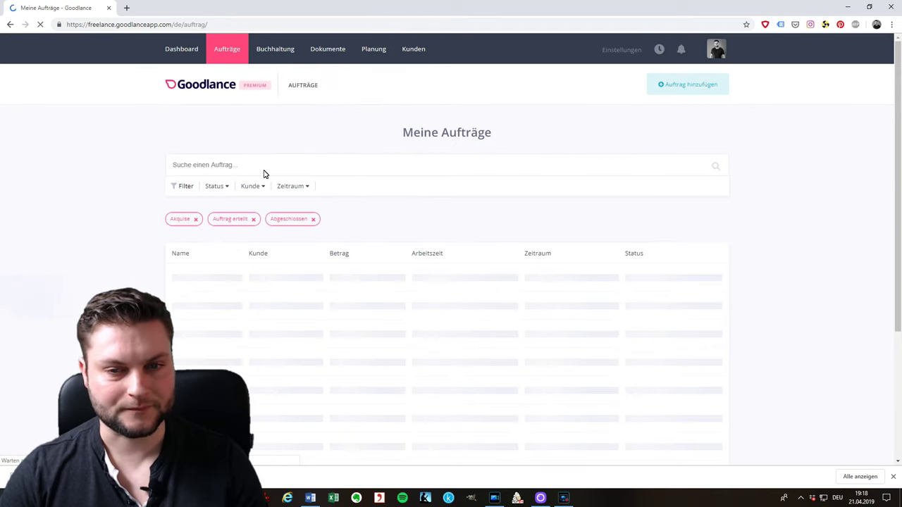
{"action": "left_click", "coordinate": [256, 277]}
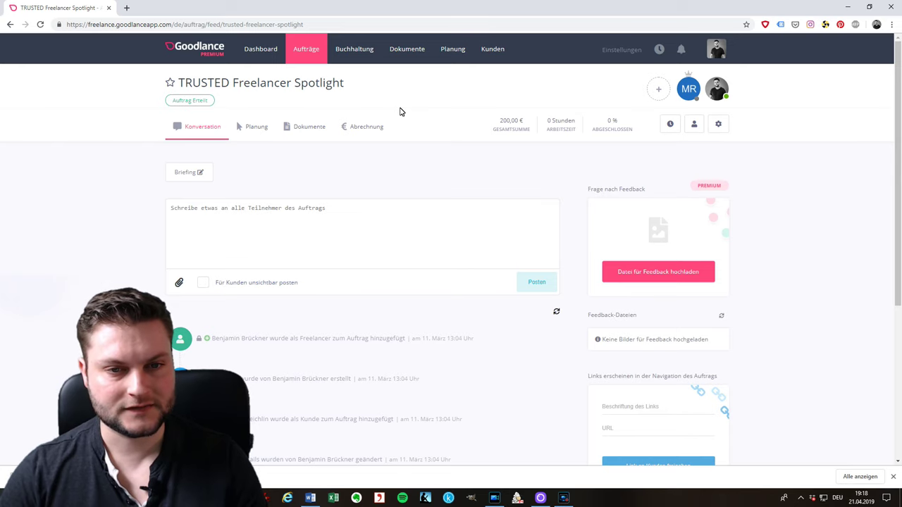
{"action": "scroll", "coordinate": [400, 111], "scroll_direction": "down", "scroll_amount": 1}
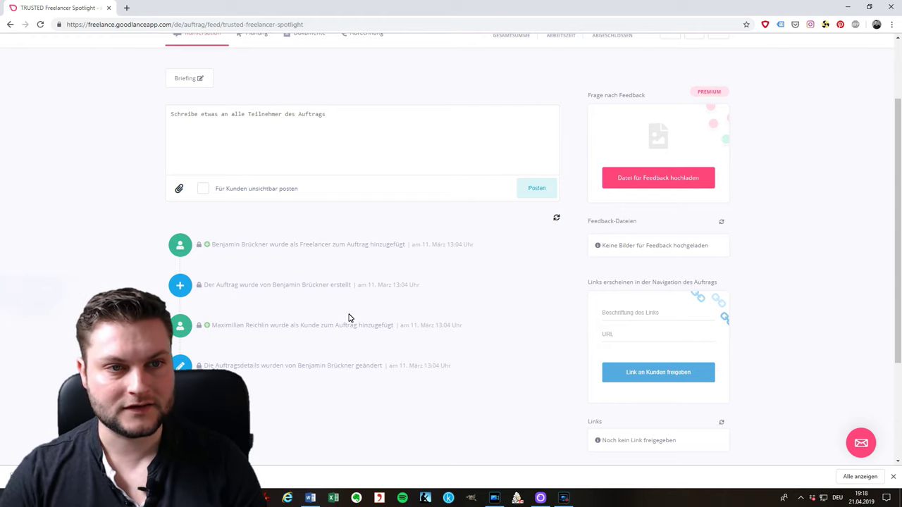
{"action": "scroll", "coordinate": [348, 318], "scroll_direction": "up", "scroll_amount": 1}
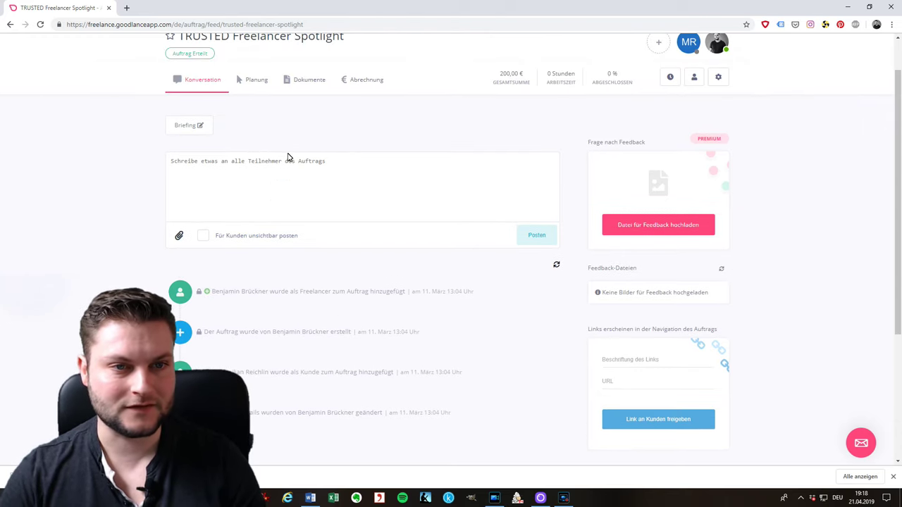
{"action": "left_click", "coordinate": [254, 164]}
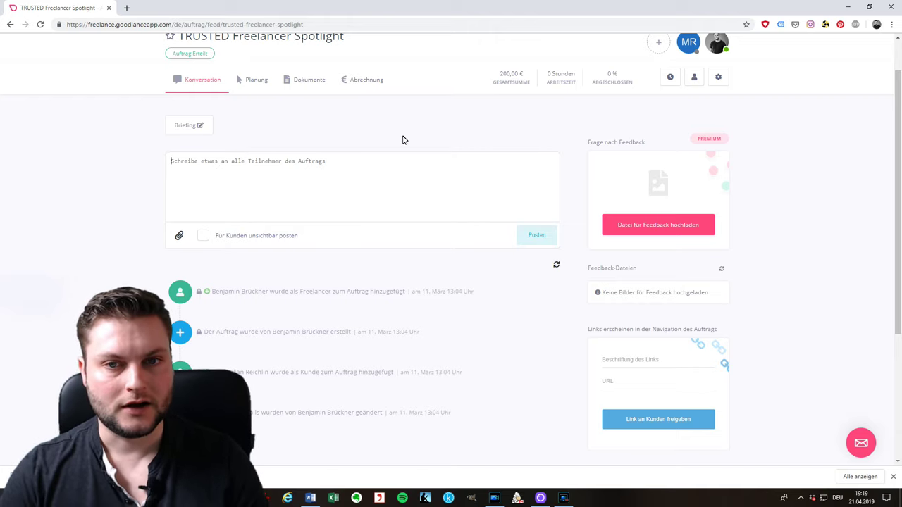
{"action": "scroll", "coordinate": [402, 139], "scroll_direction": "up", "scroll_amount": 1}
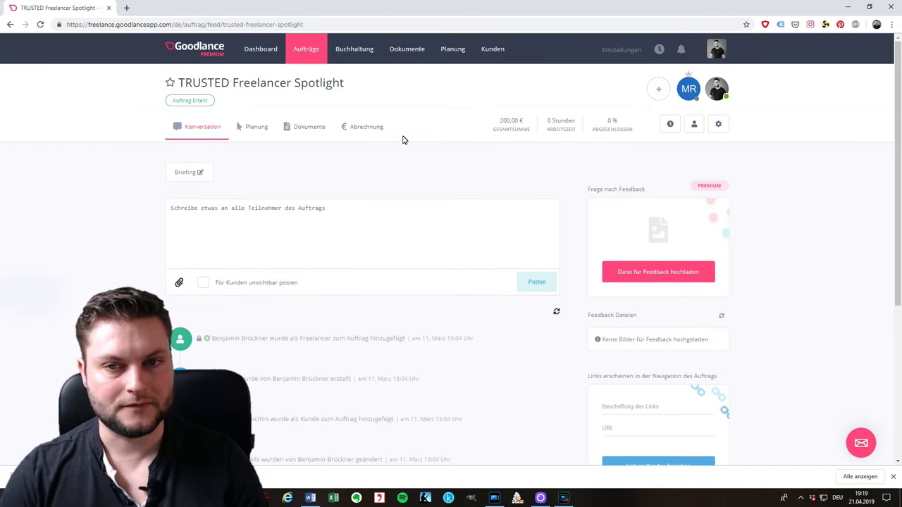
{"action": "left_click", "coordinate": [257, 131]}
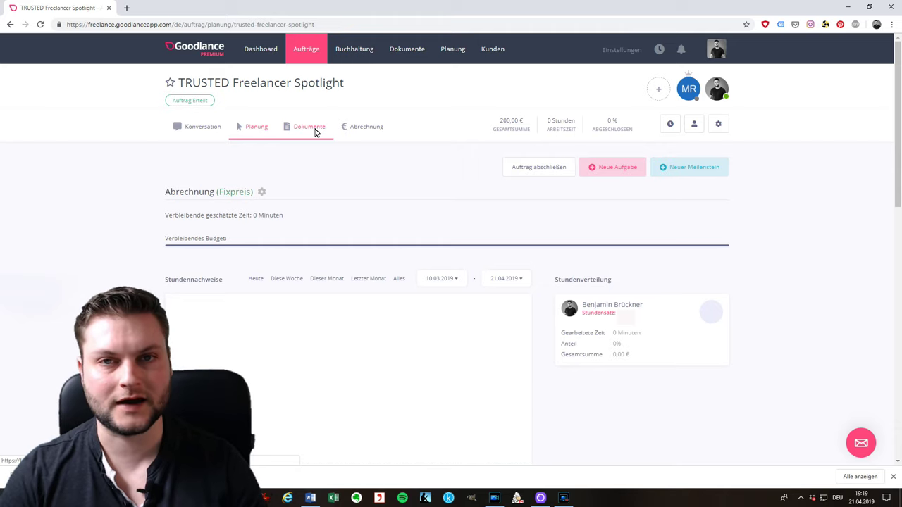
- Create a new offer from the order's documents and add the item "Content-Produktion", described as "Erstellung eines Videos", priced at 300 €
{"action": "left_click", "coordinate": [315, 130]}
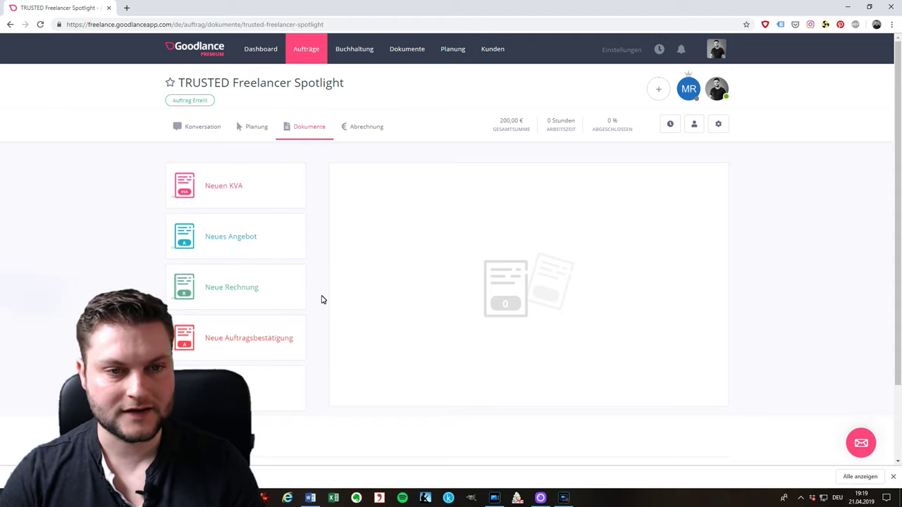
{"action": "left_click", "coordinate": [258, 244]}
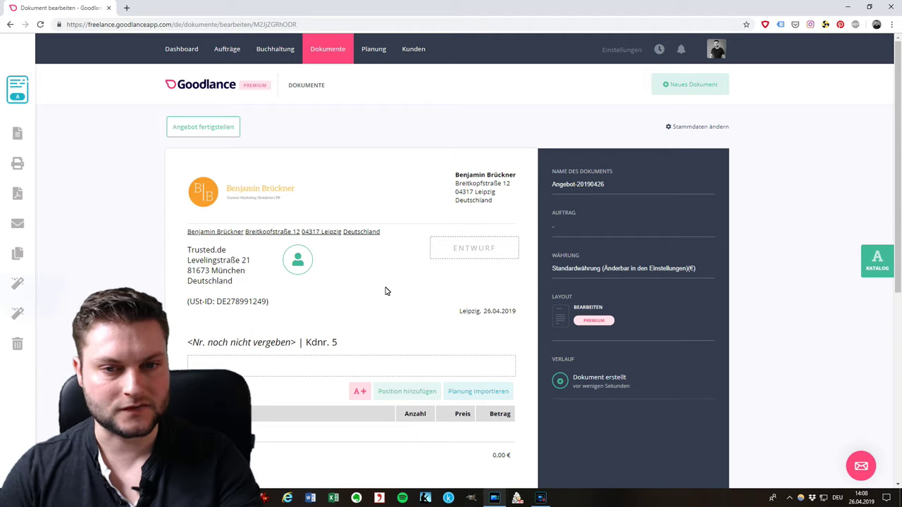
{"action": "left_click", "coordinate": [398, 391]}
{"action": "left_click", "coordinate": [398, 400]}
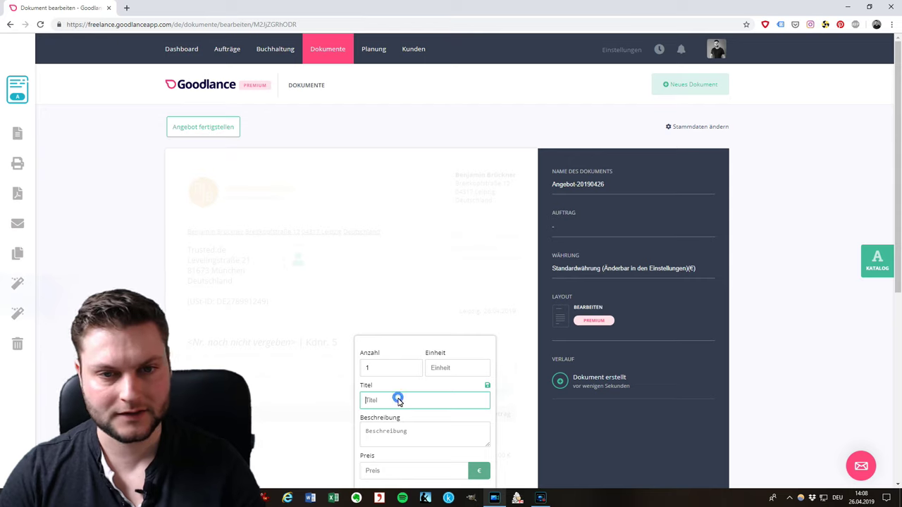
{"action": "type", "text": "Content-Produktion"}
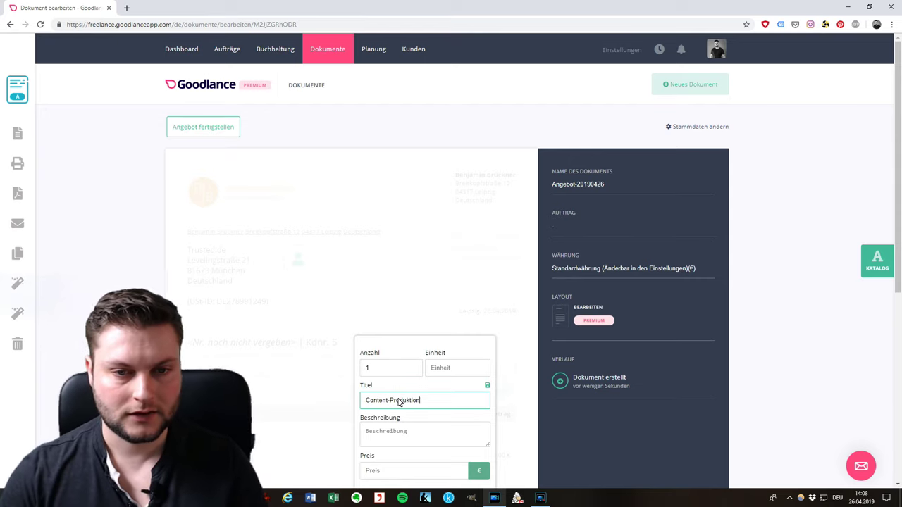
{"action": "key", "text": "Tab"}
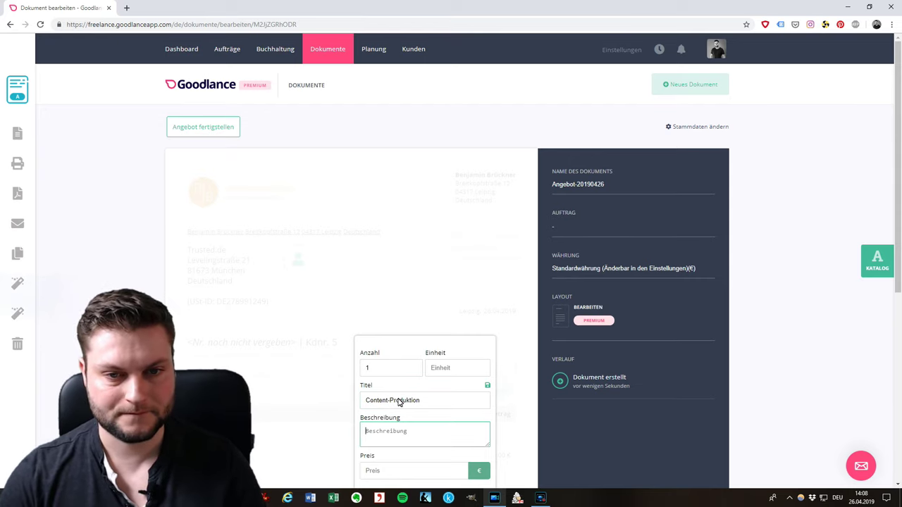
{"action": "type", "text": "Erstellung eines Videos"}
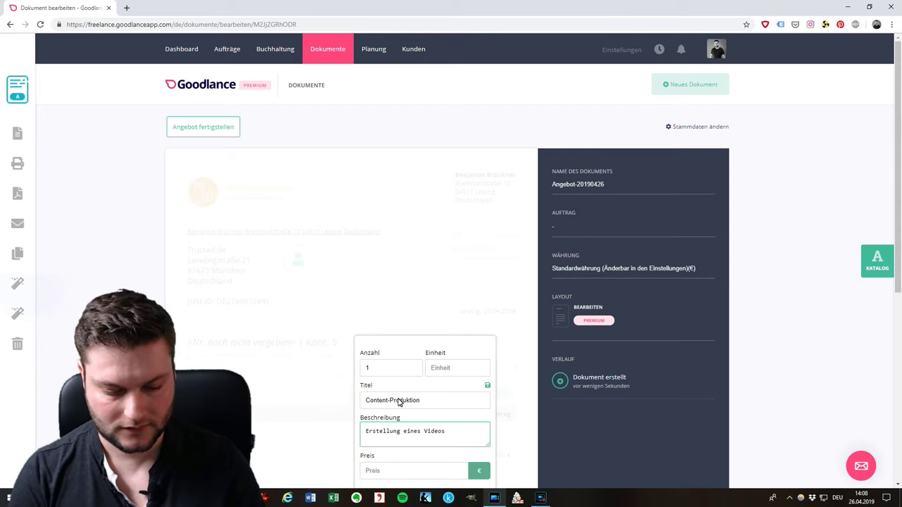
{"action": "key", "text": "Tab"}
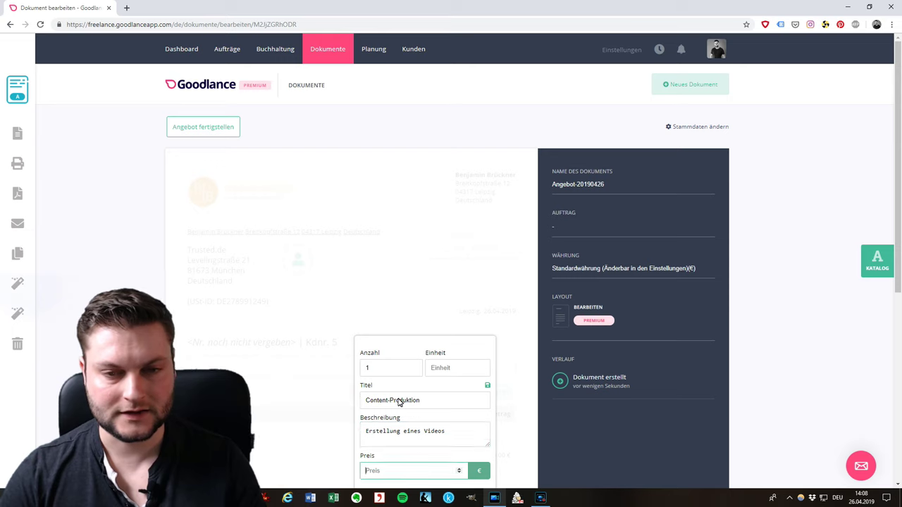
{"action": "type", "text": "300"}
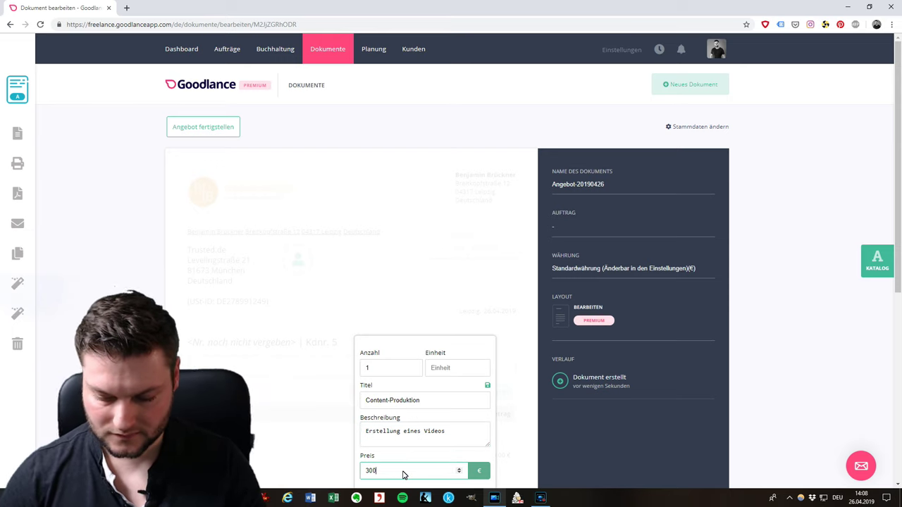
{"action": "key", "text": "Return"}
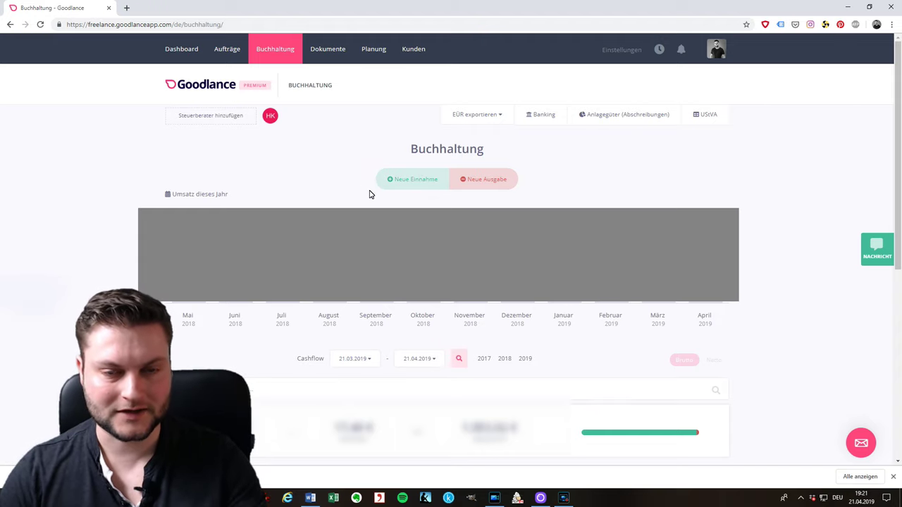
- Start a new income entry in Buchhaltung and assign it to the TRUSTED Freelancer Spotlight order
{"action": "left_click", "coordinate": [411, 181]}
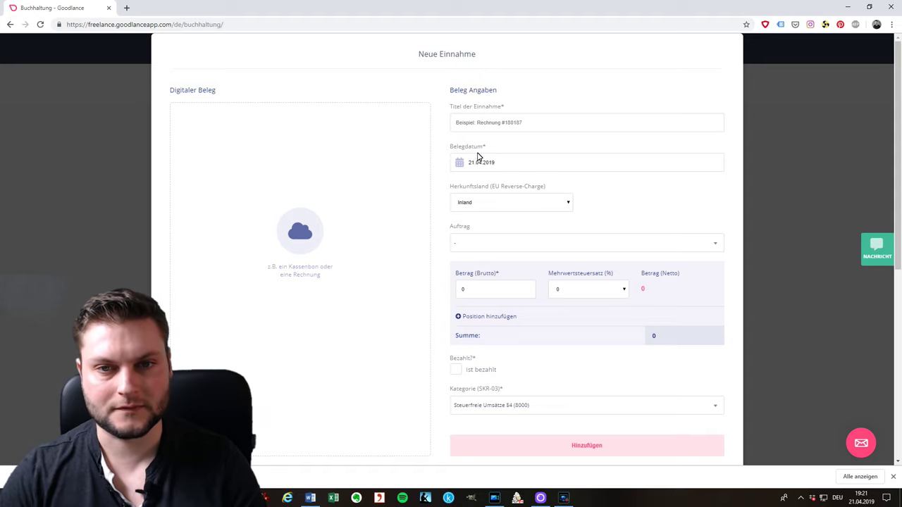
{"action": "left_click", "coordinate": [518, 168]}
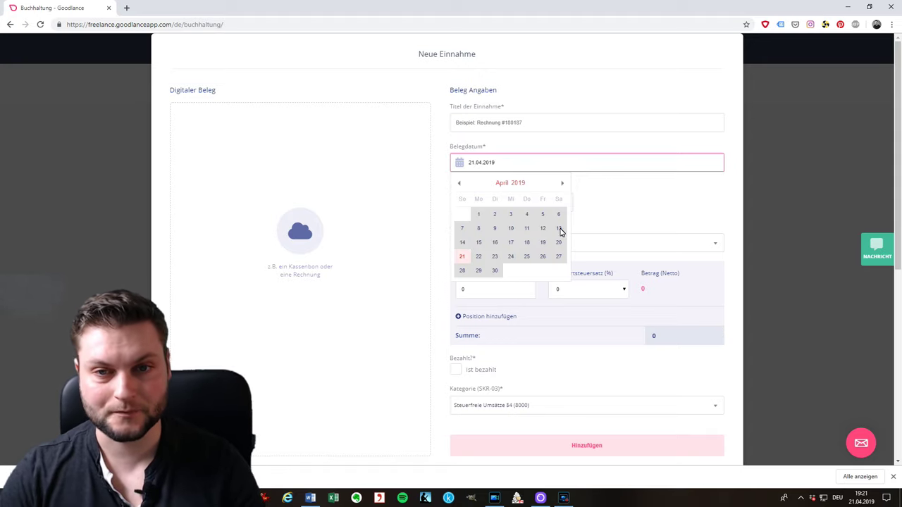
{"action": "left_click", "coordinate": [632, 199]}
{"action": "left_click", "coordinate": [508, 244]}
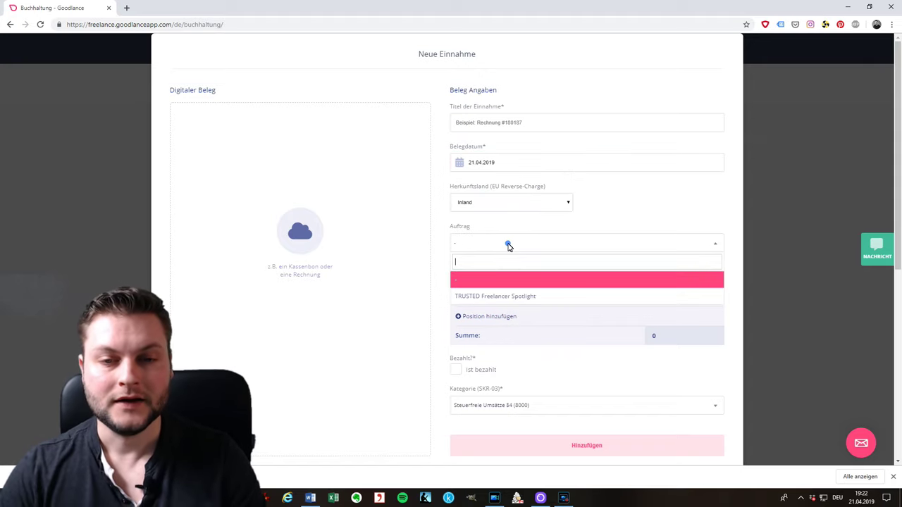
{"action": "left_click", "coordinate": [517, 297]}
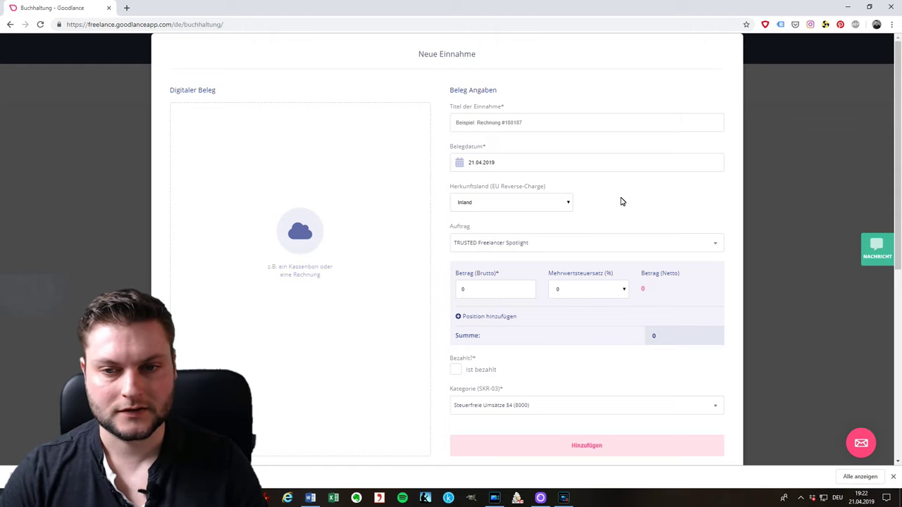
- Set the income entry's gross amount to 100 and its VAT rate to 19 %
{"action": "scroll", "coordinate": [606, 211], "scroll_direction": "down", "scroll_amount": 2}
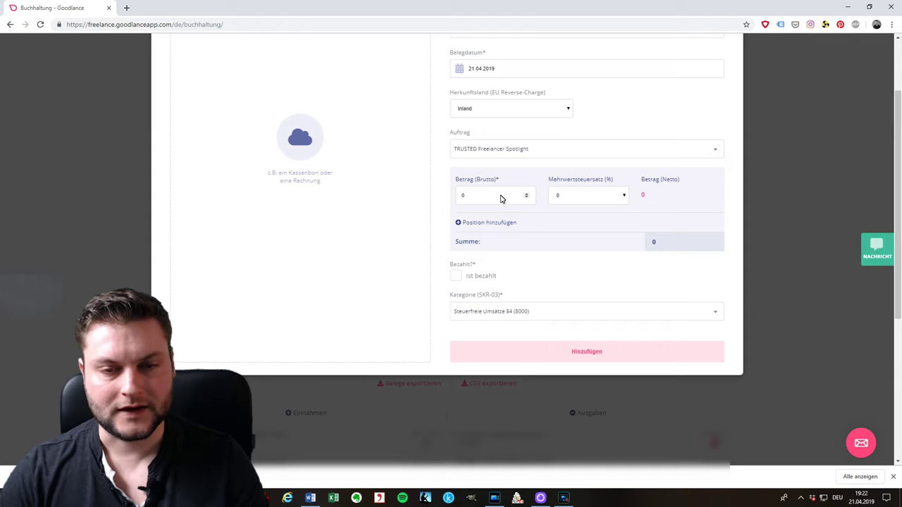
{"action": "left_click", "coordinate": [479, 197]}
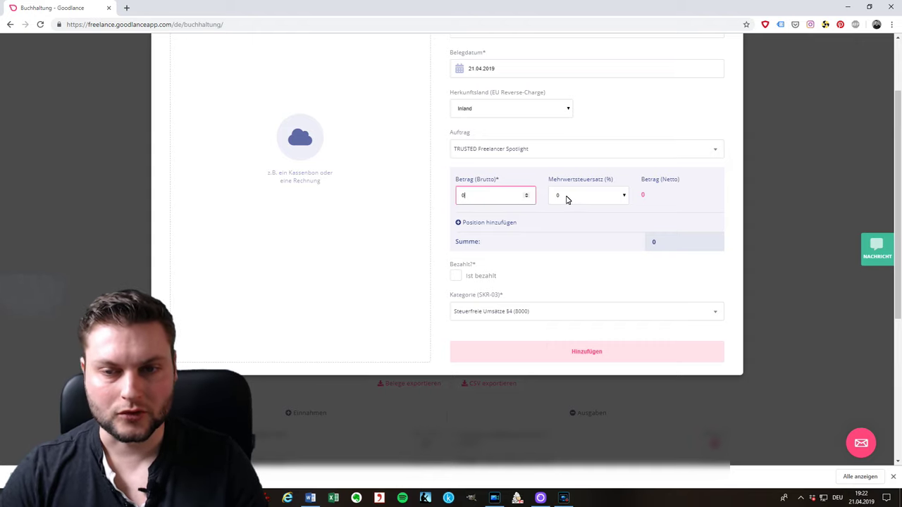
{"action": "key", "text": "BackSpace"}
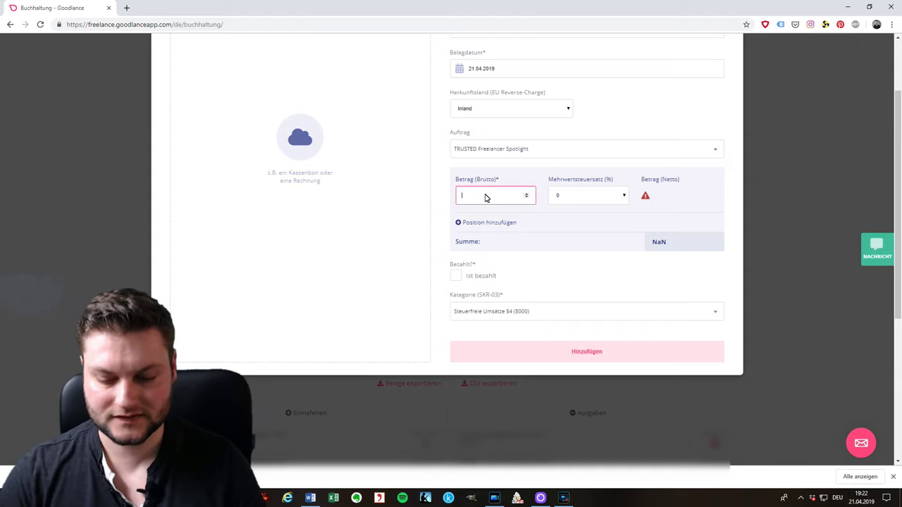
{"action": "type", "text": "100"}
{"action": "left_click", "coordinate": [563, 202]}
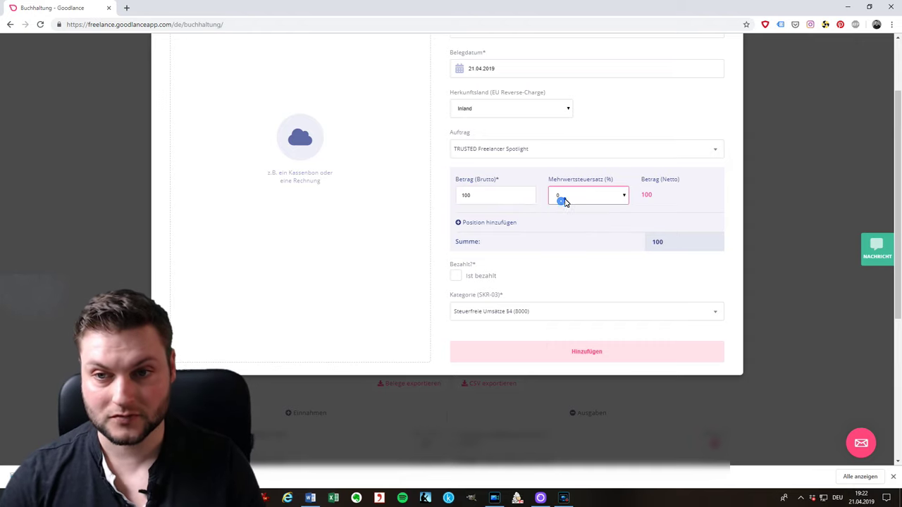
{"action": "left_click", "coordinate": [568, 223]}
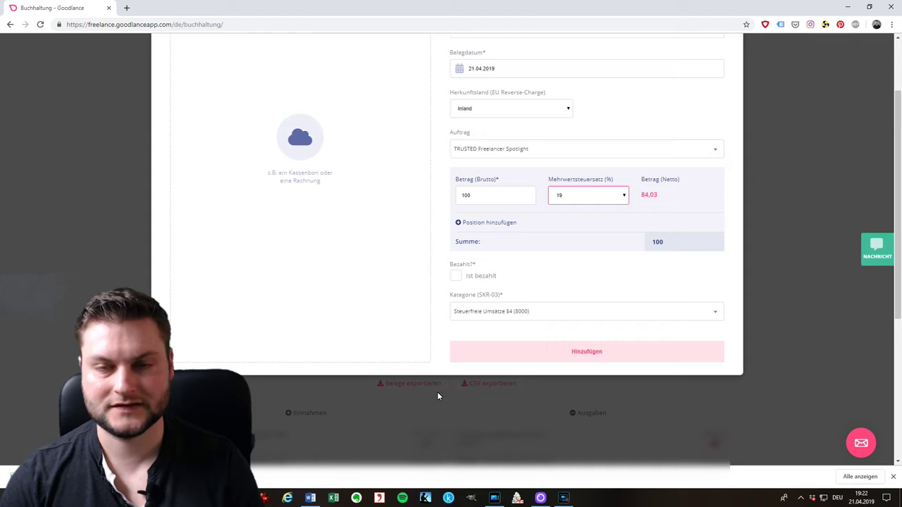
- Mark the income as paid, set its category to Sonstige Einnahme (Erlöse) (8200), and close the form without adding it
{"action": "left_click", "coordinate": [457, 277]}
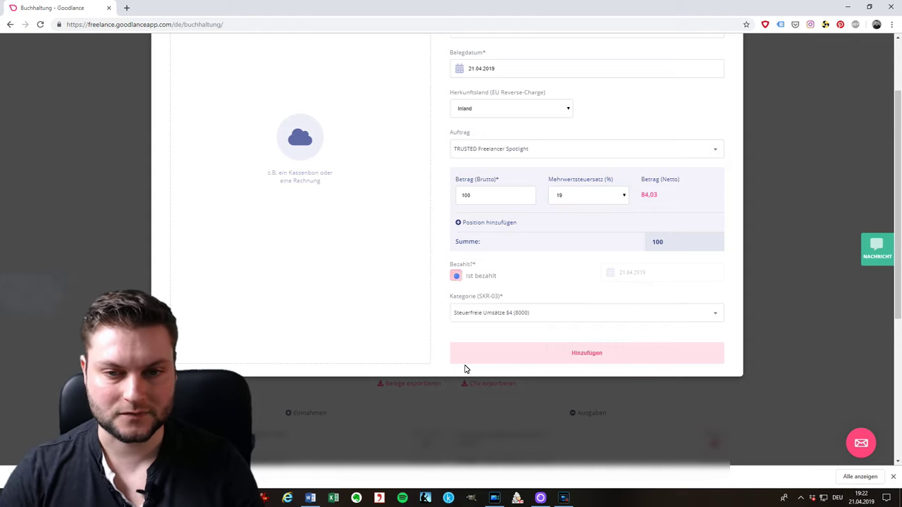
{"action": "left_click", "coordinate": [638, 276]}
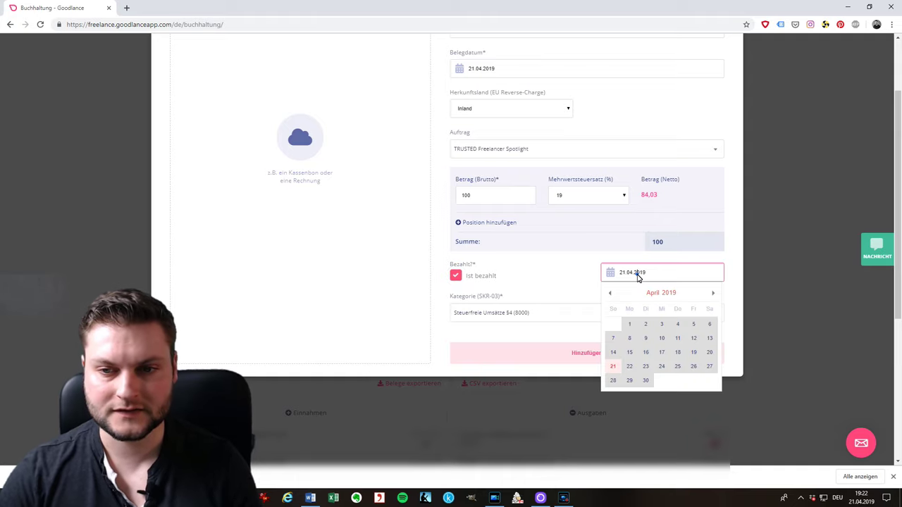
{"action": "left_click", "coordinate": [568, 272]}
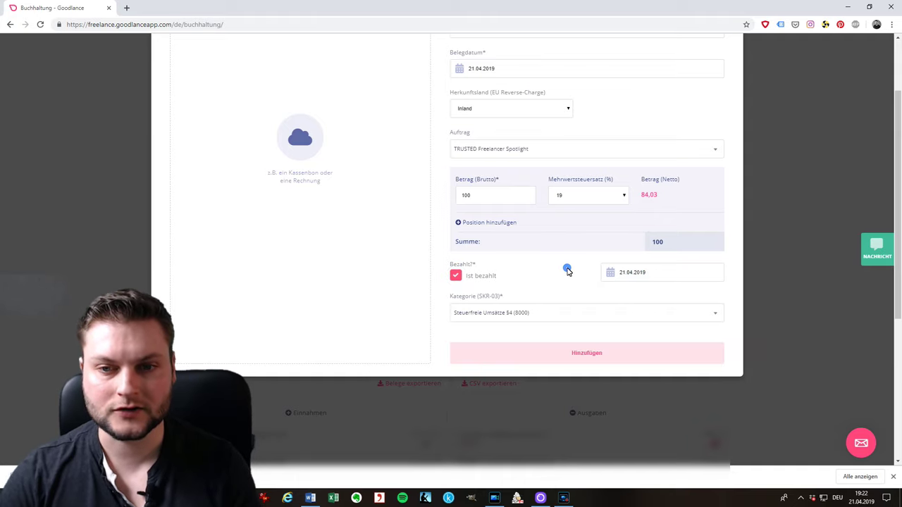
{"action": "left_click", "coordinate": [567, 312]}
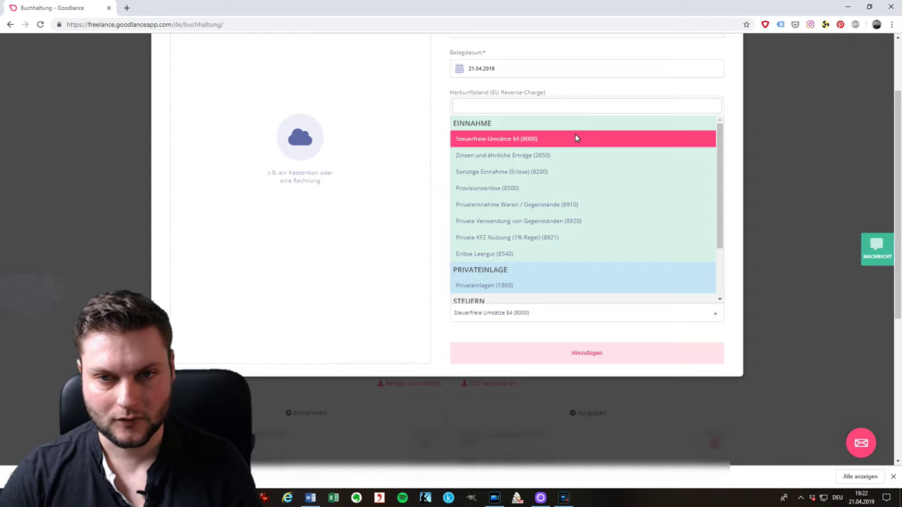
{"action": "left_click", "coordinate": [577, 172]}
{"action": "scroll", "coordinate": [611, 310], "scroll_direction": "up", "scroll_amount": 2}
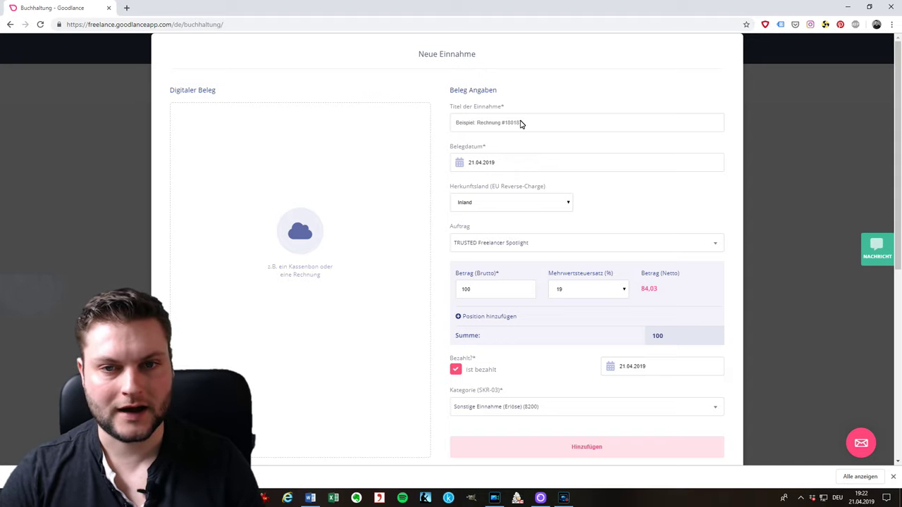
{"action": "key", "text": "Escape"}
- Start a new expense entry from the bookkeeping's Ausgaben list and choose Werbekosten (4600) as its category
{"action": "scroll", "coordinate": [735, 312], "scroll_direction": "down", "scroll_amount": 3}
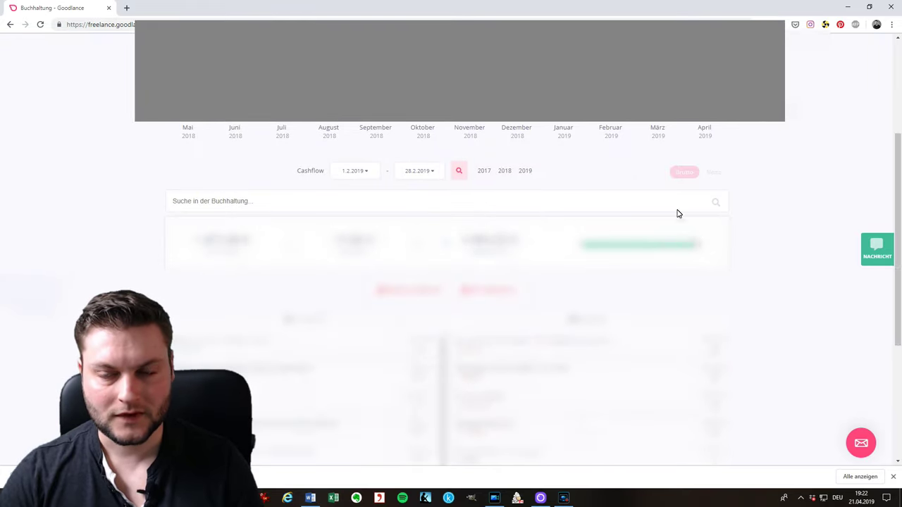
{"action": "scroll", "coordinate": [771, 232], "scroll_direction": "down", "scroll_amount": 2}
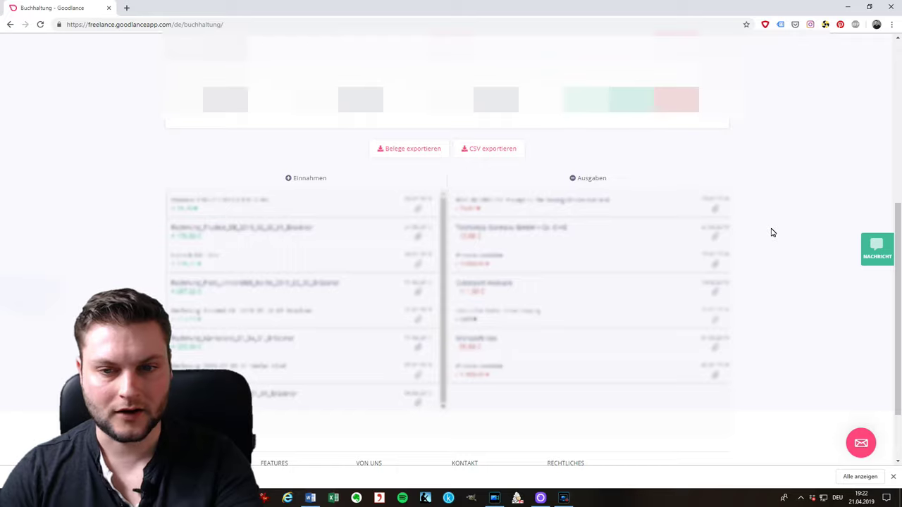
{"action": "left_click", "coordinate": [572, 178]}
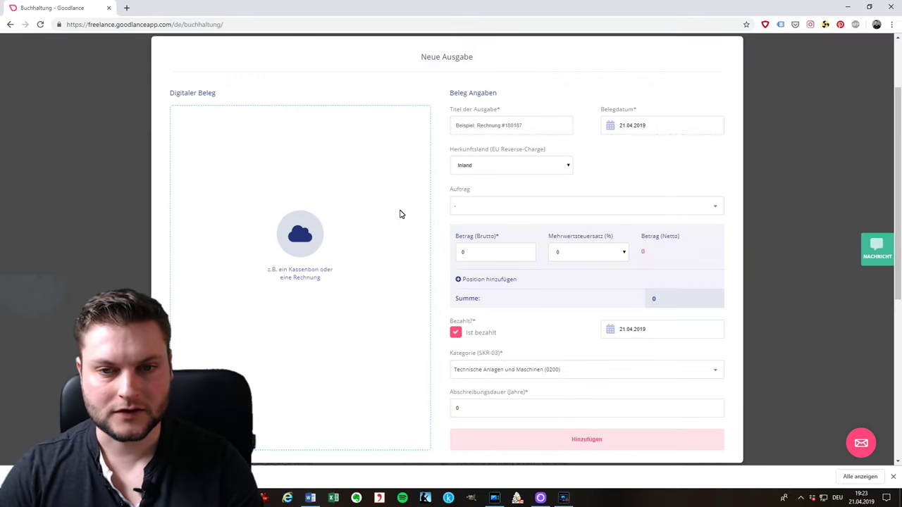
{"action": "left_click", "coordinate": [570, 372]}
{"action": "scroll", "coordinate": [584, 338], "scroll_direction": "down", "scroll_amount": 1}
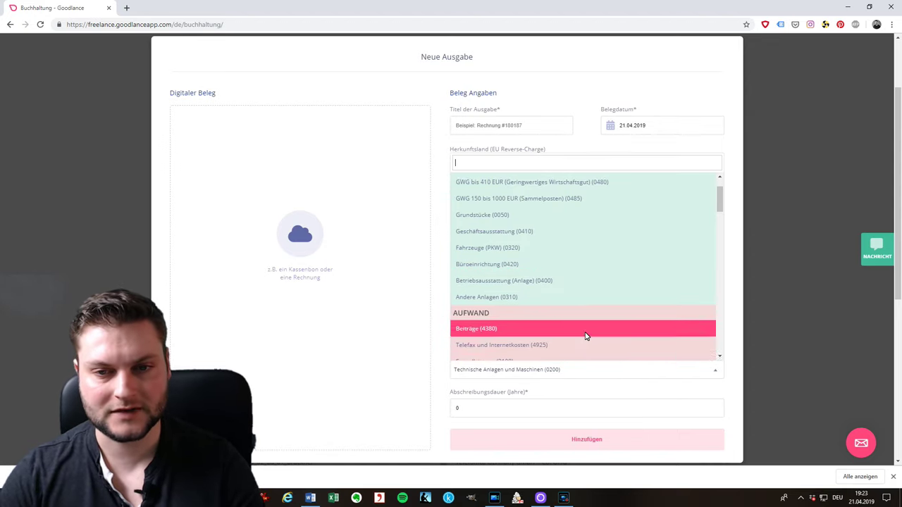
{"action": "scroll", "coordinate": [573, 298], "scroll_direction": "down", "scroll_amount": 2}
{"action": "scroll", "coordinate": [554, 269], "scroll_direction": "down", "scroll_amount": 1}
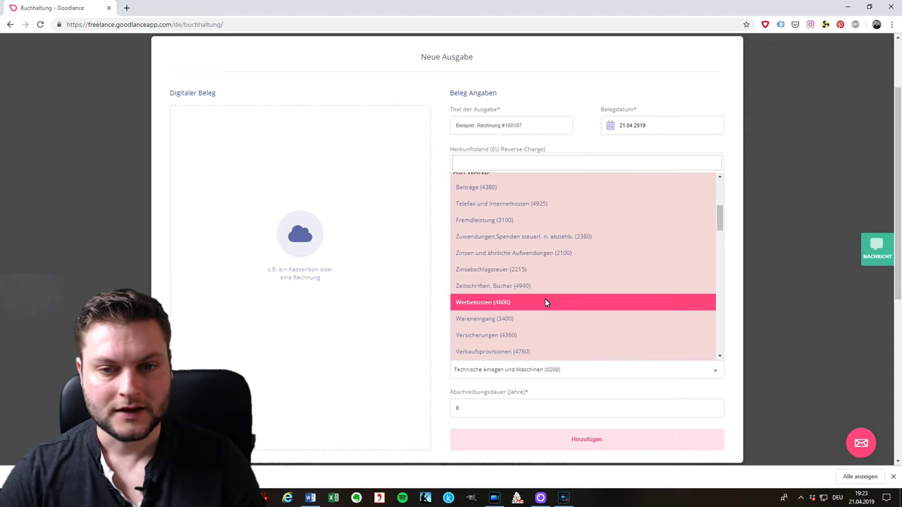
{"action": "left_click", "coordinate": [544, 300]}
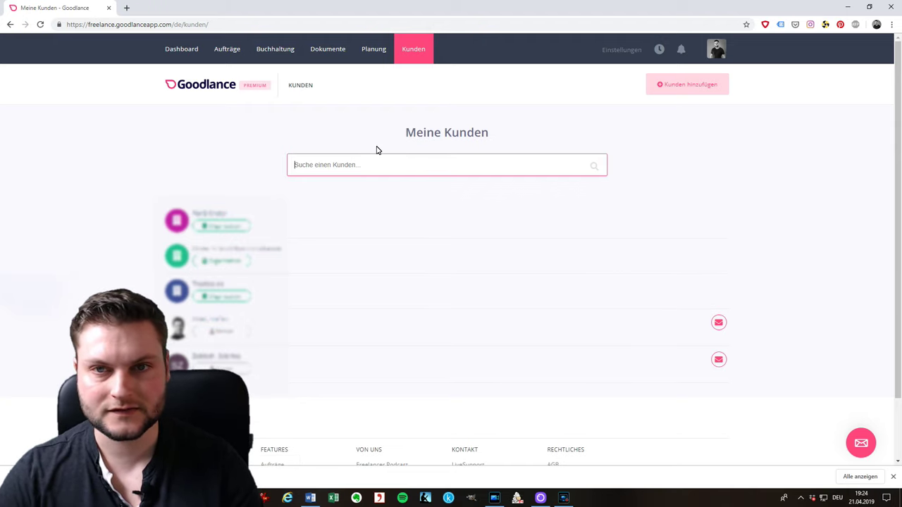
- Look over the EÜR export years in Buchhaltung and examine the 2019 Umsatzsteuervoranmeldung from the quarterly overview to the XML download section
{"action": "left_click", "coordinate": [280, 55]}
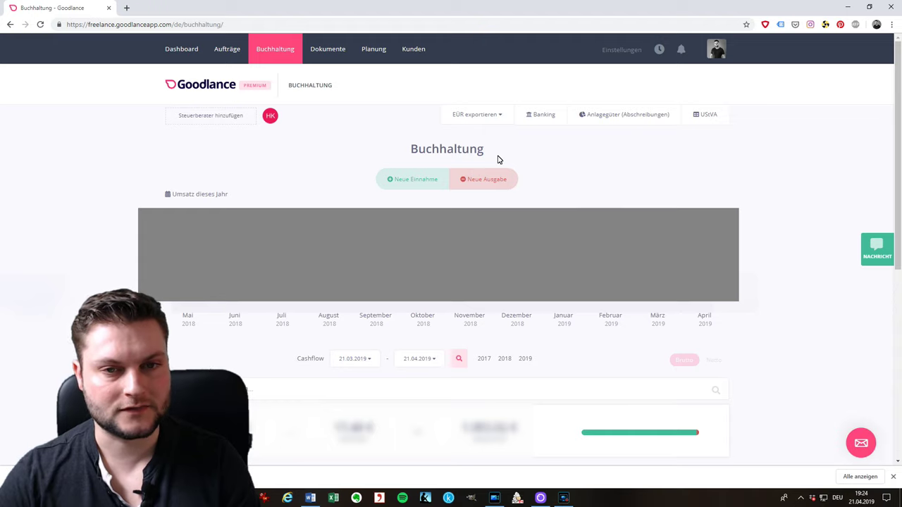
{"action": "left_click", "coordinate": [498, 122]}
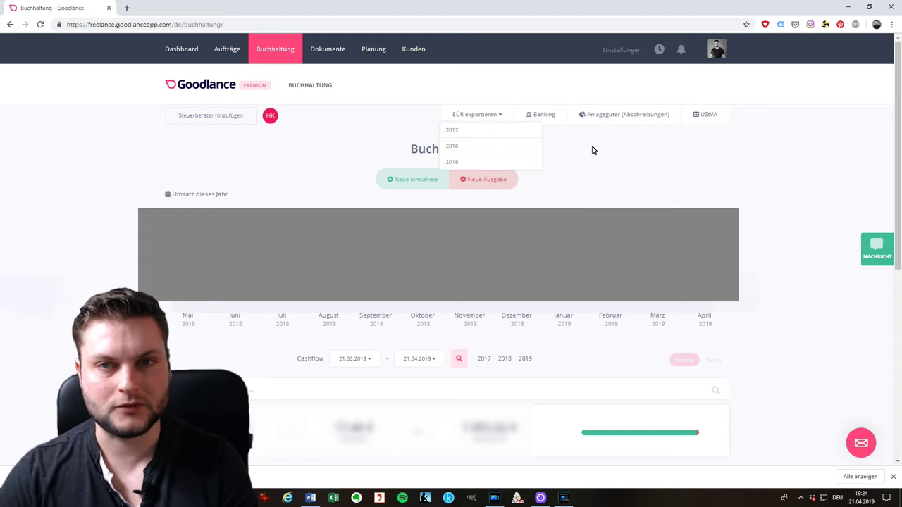
{"action": "left_click", "coordinate": [701, 114]}
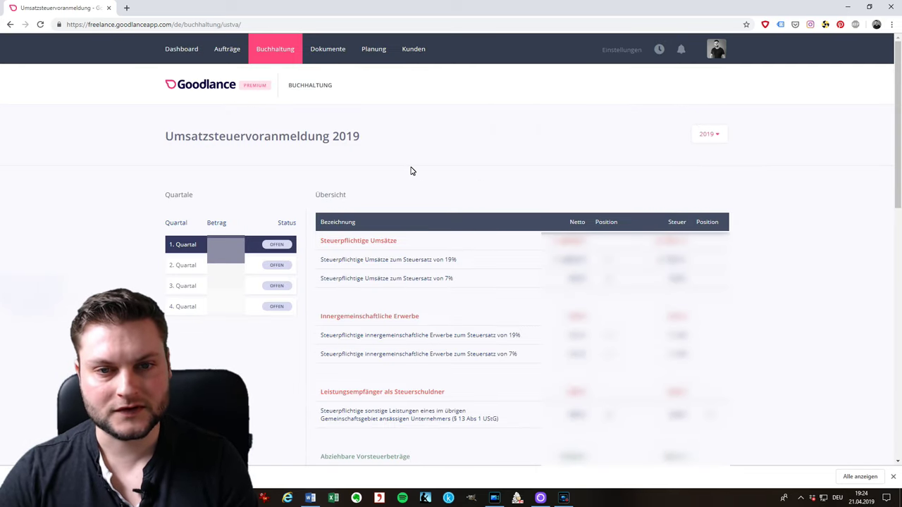
{"action": "scroll", "coordinate": [412, 170], "scroll_direction": "down", "scroll_amount": 15}
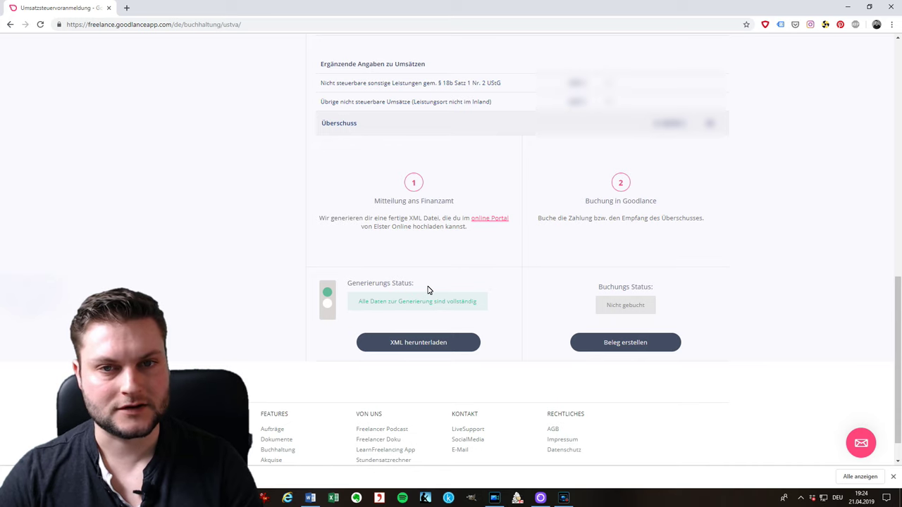
{"action": "scroll", "coordinate": [395, 232], "scroll_direction": "up", "scroll_amount": 10}
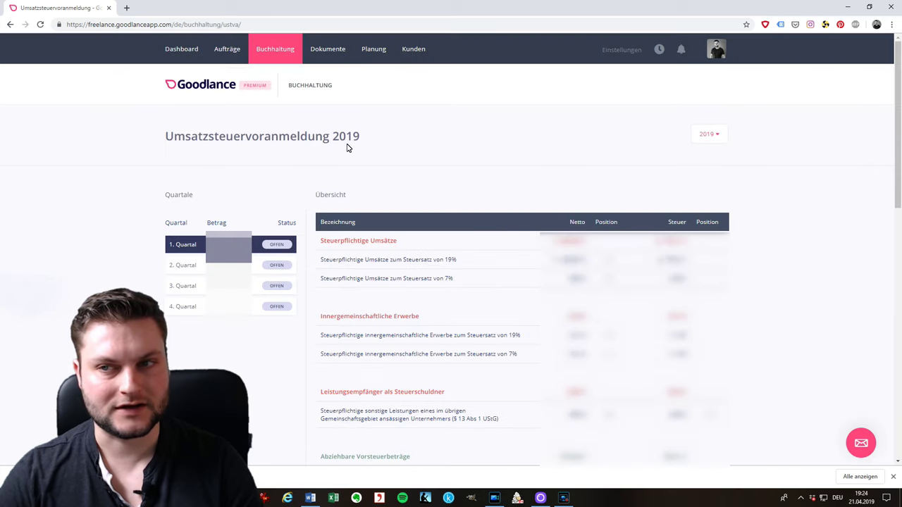
- Open the tax advisor invitation form in Buchhaltung and examine its notice, name and e-mail fields
{"action": "left_click", "coordinate": [236, 58]}
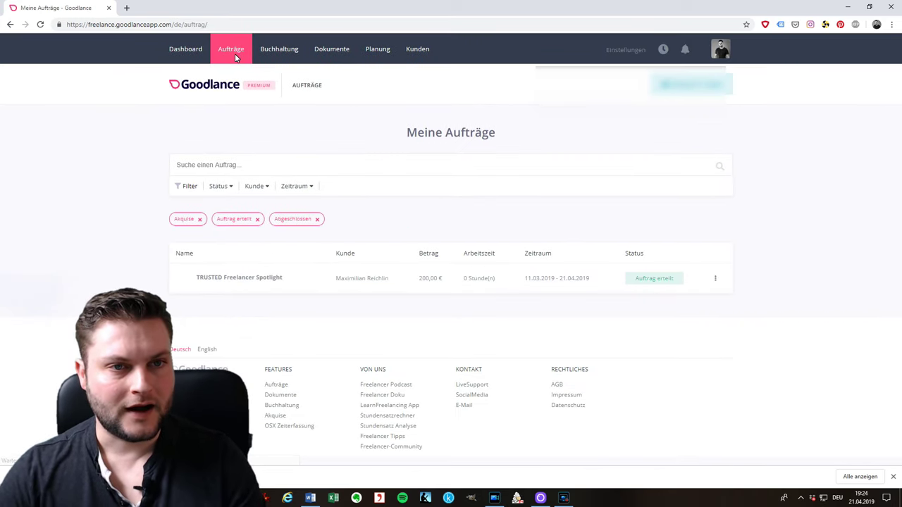
{"action": "left_click", "coordinate": [271, 52]}
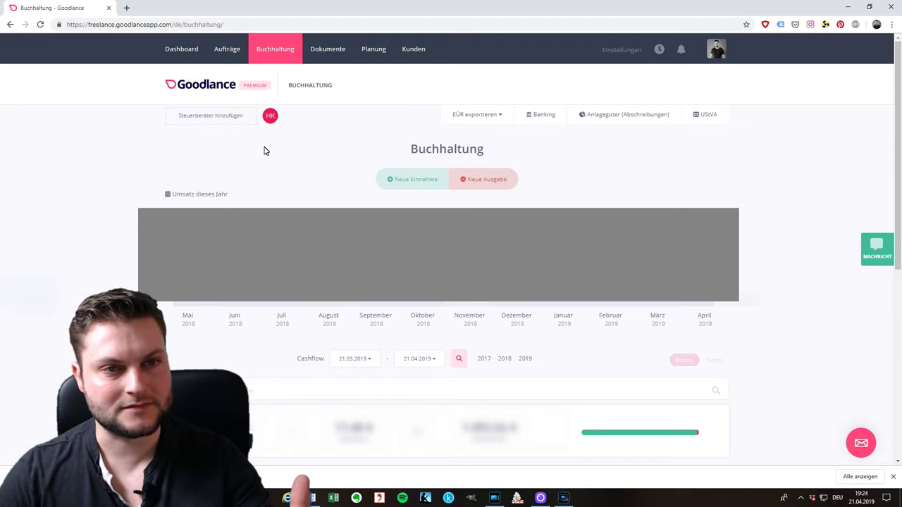
{"action": "left_click", "coordinate": [210, 117]}
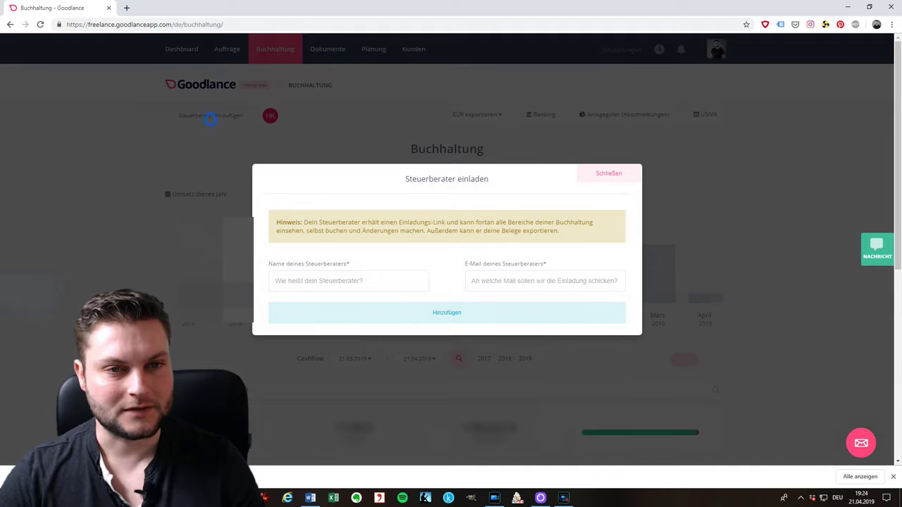
{"action": "left_click", "coordinate": [328, 282]}
{"action": "left_click", "coordinate": [346, 261]}
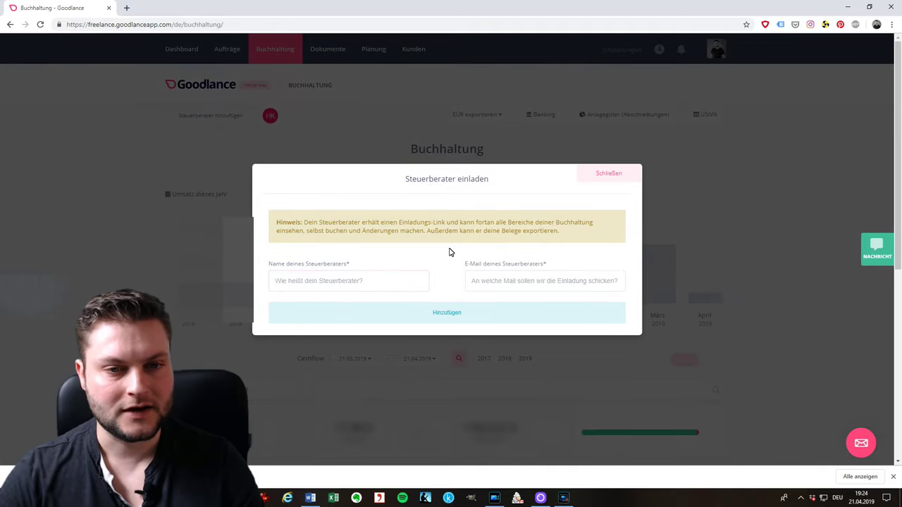